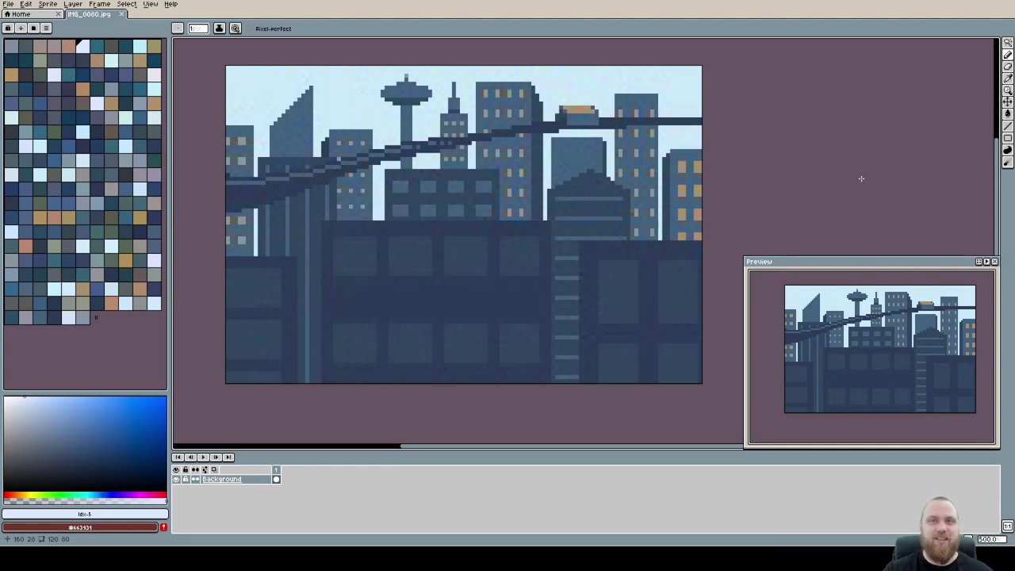
Switch from the Pencil to the Magic Wand tool with W.
{"action": "key", "text": "w"}
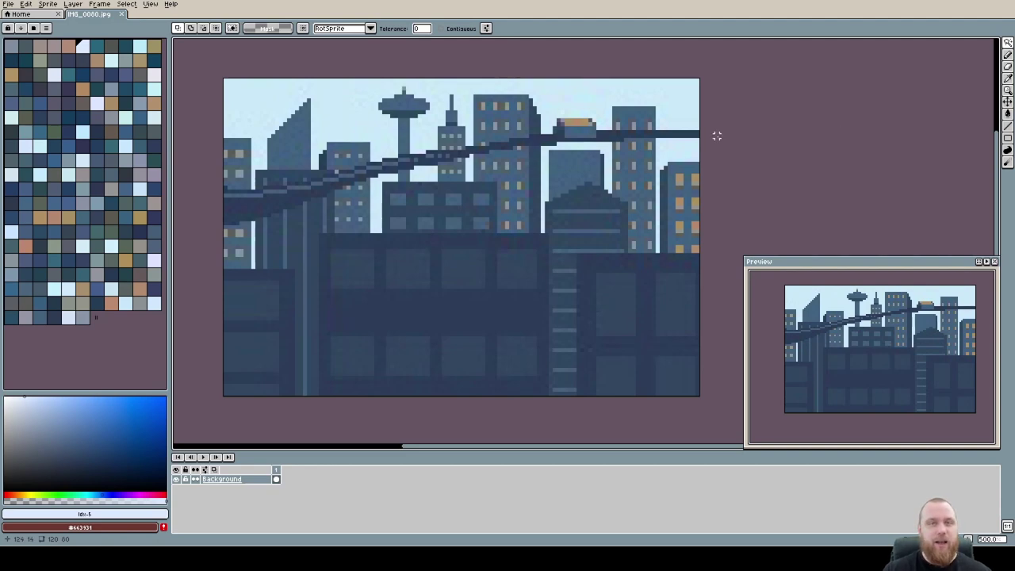
Zoom in on the sky gaps between the central towers, then zoom out, pan to the whole city and clear the selection.
{"action": "scroll", "coordinate": [652, 147], "scroll_direction": "up", "scroll_amount": 7}
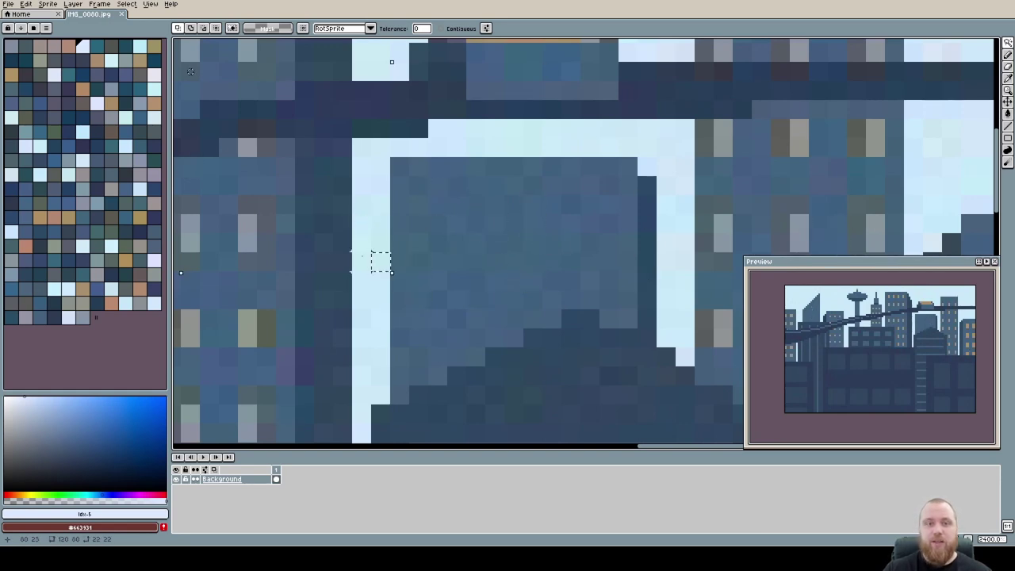
{"action": "scroll", "coordinate": [286, 243], "scroll_direction": "down", "scroll_amount": 5}
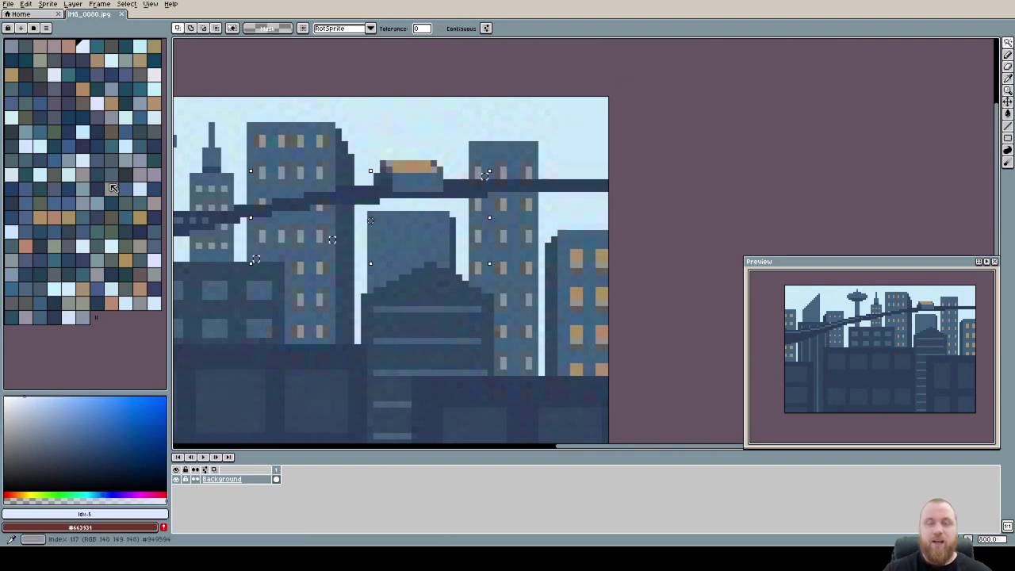
{"action": "scroll", "coordinate": [367, 264], "scroll_direction": "down", "scroll_amount": 2}
{"action": "left_click_drag", "start_coordinate": [367, 264], "coordinate": [510, 189]}
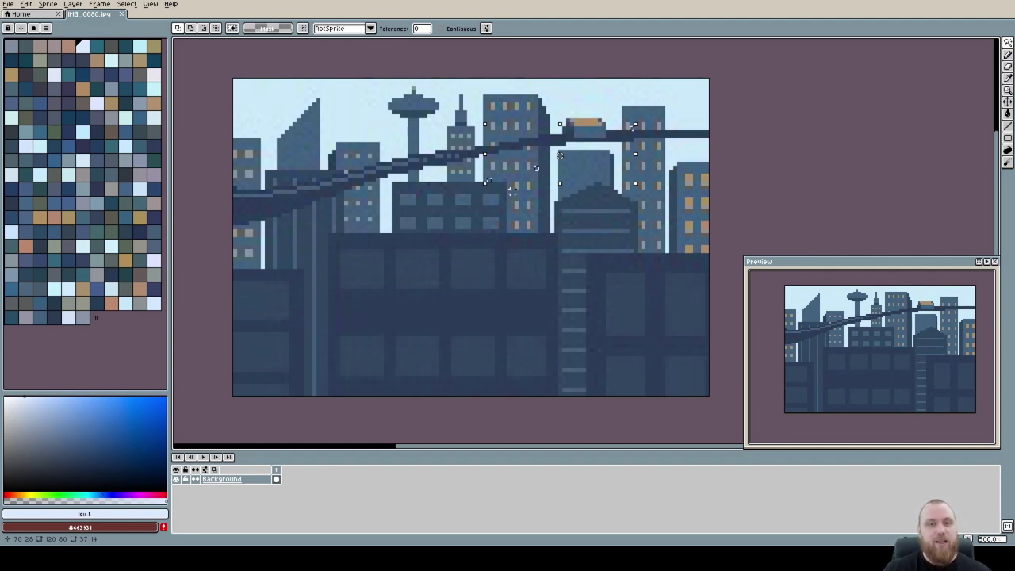
{"action": "key", "text": "ctrl+d"}
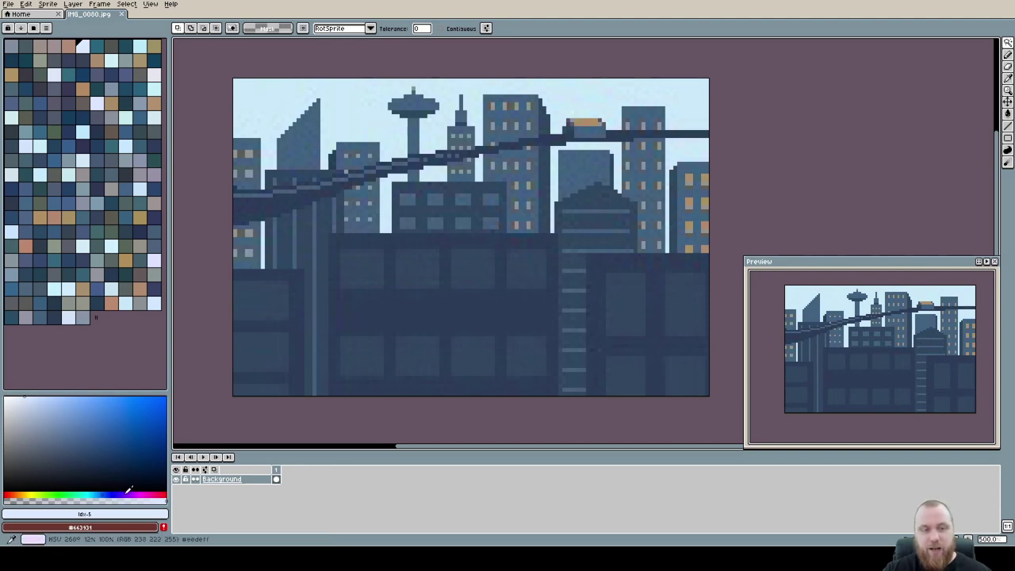
Choose a red hue in the colour picker for annotations.
{"action": "left_click", "coordinate": [164, 496]}
Set pure red with the Pencil, then draw and undo two red guide lines and a circle around the tram.
{"action": "left_click", "coordinate": [165, 399]}
{"action": "key", "text": "b"}
{"action": "mouse_move", "coordinate": [234, 227]}
{"action": "left_mouse_down"}
{"action": "mouse_move", "coordinate": [363, 188]}
{"action": "mouse_move", "coordinate": [709, 124]}
{"action": "left_mouse_up"}
{"action": "key", "text": "ctrl+z"}
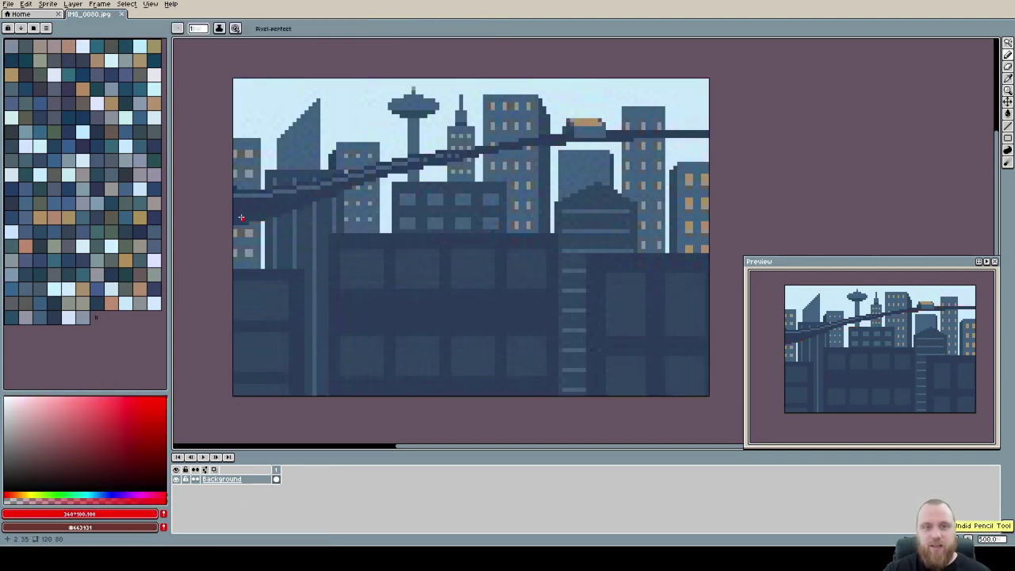
{"action": "mouse_move", "coordinate": [241, 218]}
{"action": "left_mouse_down"}
{"action": "mouse_move", "coordinate": [442, 156]}
{"action": "mouse_move", "coordinate": [709, 132]}
{"action": "left_mouse_up"}
{"action": "key", "text": "ctrl+z"}
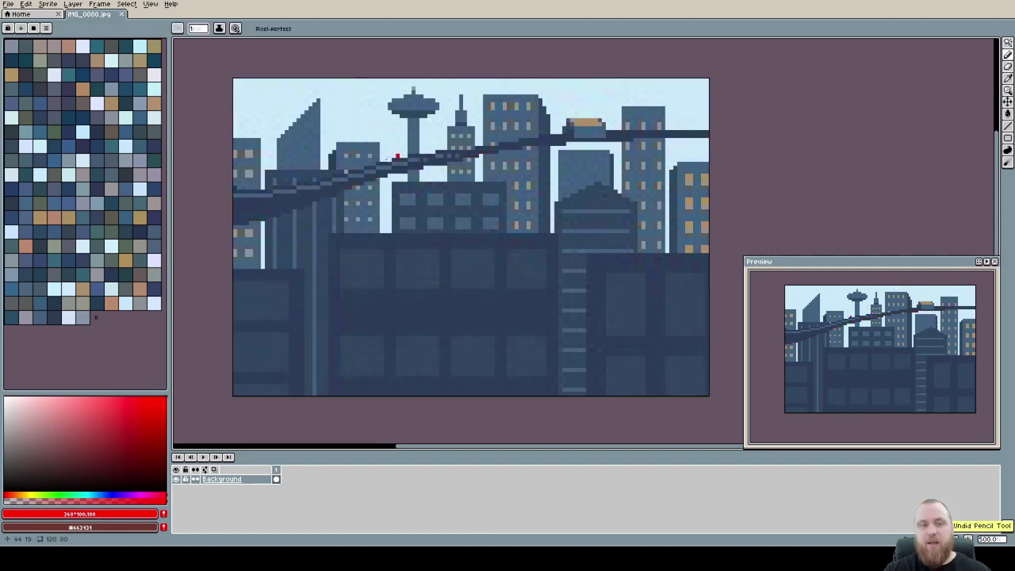
{"action": "mouse_move", "coordinate": [600, 115]}
{"action": "left_mouse_down"}
{"action": "mouse_move", "coordinate": [565, 117]}
{"action": "mouse_move", "coordinate": [546, 133]}
{"action": "mouse_move", "coordinate": [614, 150]}
{"action": "mouse_move", "coordinate": [587, 112]}
{"action": "left_mouse_up"}
{"action": "key", "text": "ctrl+z"}
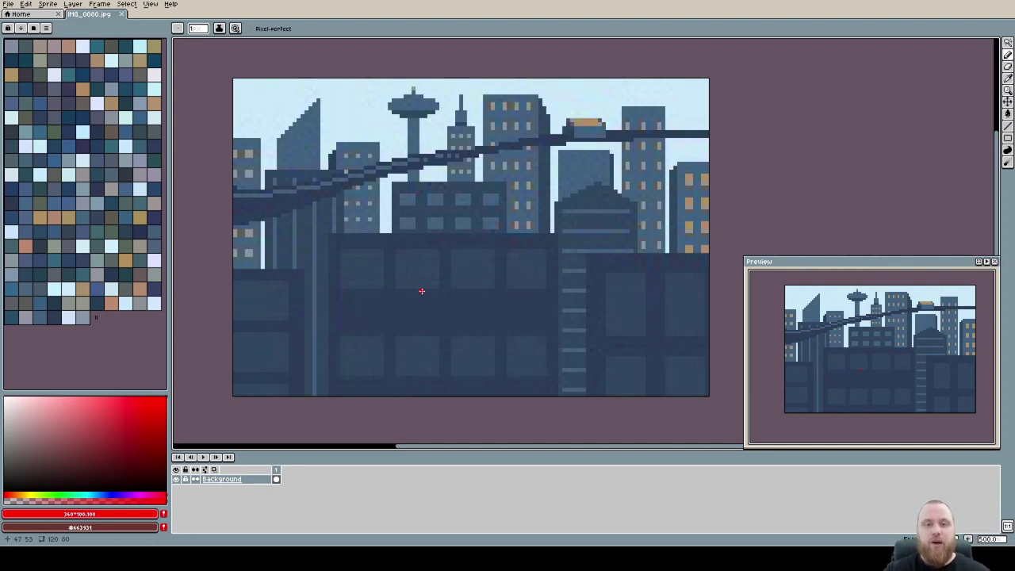
Eyedrop the window tan, draw and undo four trial filled-rectangle windows, then add Layer 1.
{"action": "left_click", "coordinate": [690, 178], "text": "alt"}
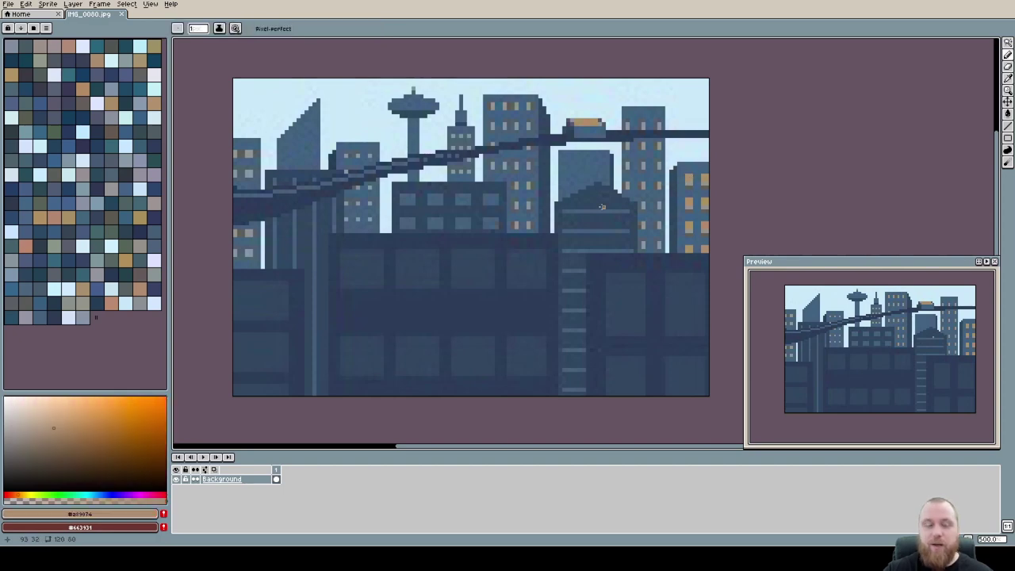
{"action": "left_click", "coordinate": [1009, 140]}
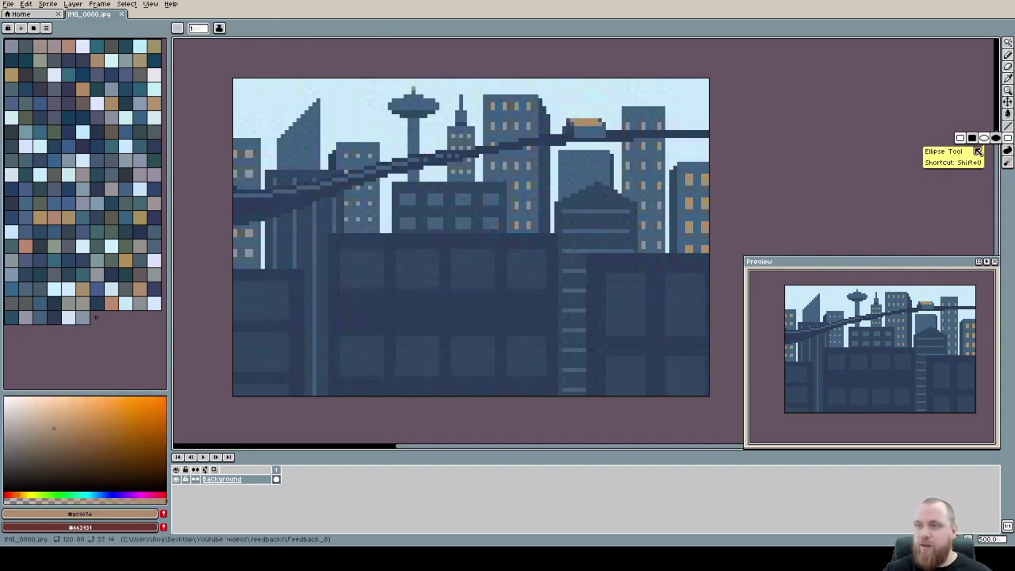
{"action": "scroll", "coordinate": [328, 249], "scroll_direction": "up", "scroll_amount": 5}
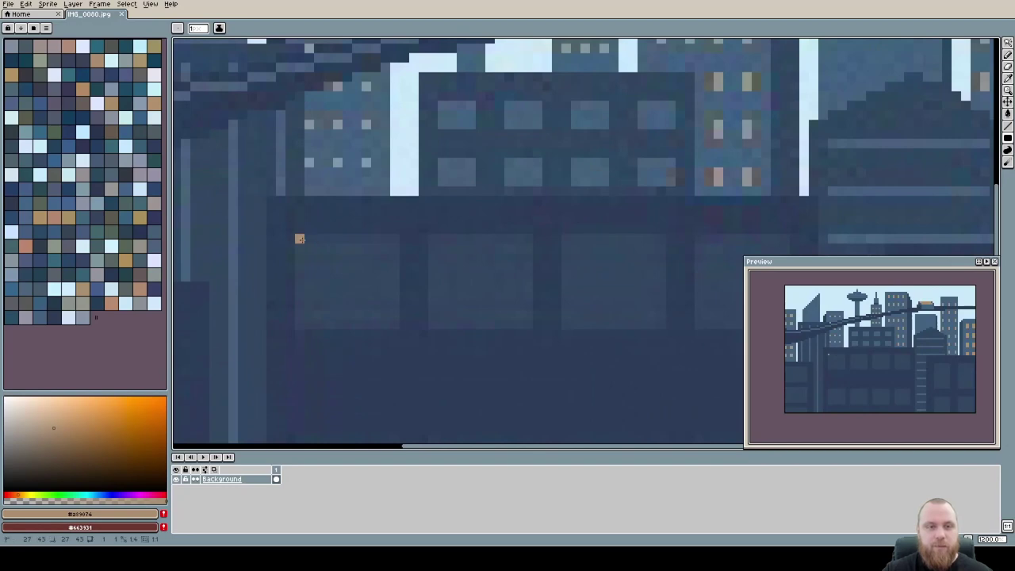
{"action": "left_click_drag", "start_coordinate": [295, 234], "coordinate": [399, 328]}
{"action": "mouse_move", "coordinate": [428, 234]}
{"action": "left_mouse_down"}
{"action": "mouse_move", "coordinate": [507, 320]}
{"action": "mouse_move", "coordinate": [533, 329]}
{"action": "left_mouse_up"}
{"action": "left_click_drag", "start_coordinate": [561, 234], "coordinate": [665, 327]}
{"action": "scroll", "coordinate": [674, 313], "scroll_direction": "right", "scroll_amount": 5}
{"action": "left_click_drag", "start_coordinate": [515, 205], "coordinate": [605, 295]}
{"action": "scroll", "coordinate": [525, 305], "scroll_direction": "down", "scroll_amount": 3}
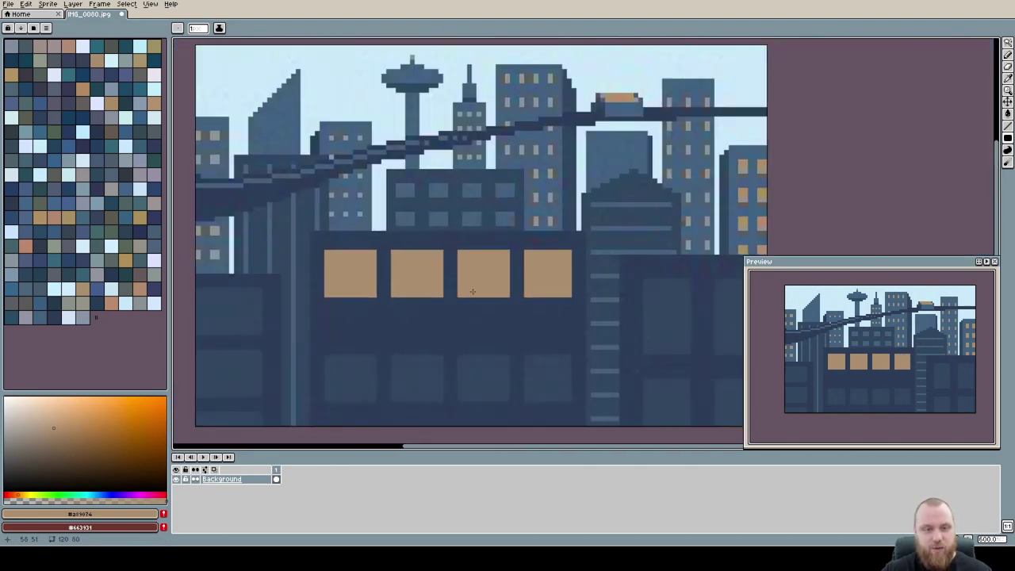
{"action": "key", "text": "ctrl+z"}
{"action": "key", "text": "ctrl+z"}
{"action": "key", "text": "ctrl+z"}
{"action": "key", "text": "ctrl+z"}
{"action": "key", "text": "shift+n"}
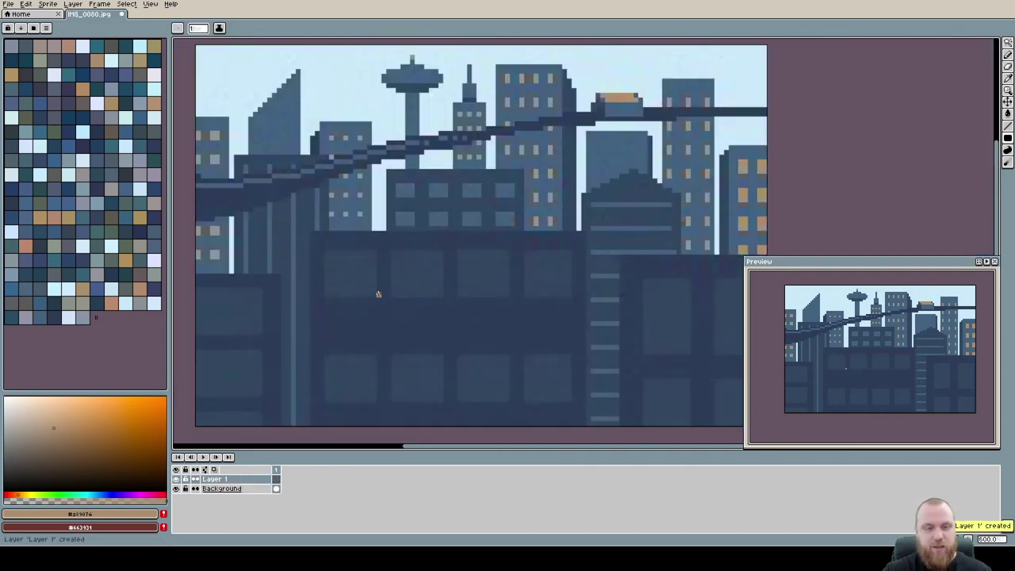
Draw eight tan filled rectangles over the front buildings' windows on Layer 1.
{"action": "scroll", "coordinate": [340, 286], "scroll_direction": "up", "scroll_amount": 3}
{"action": "left_click_drag", "start_coordinate": [301, 222], "coordinate": [399, 308]}
{"action": "mouse_move", "coordinate": [436, 222]}
{"action": "left_mouse_down"}
{"action": "mouse_move", "coordinate": [515, 275]}
{"action": "mouse_move", "coordinate": [538, 307]}
{"action": "left_mouse_up"}
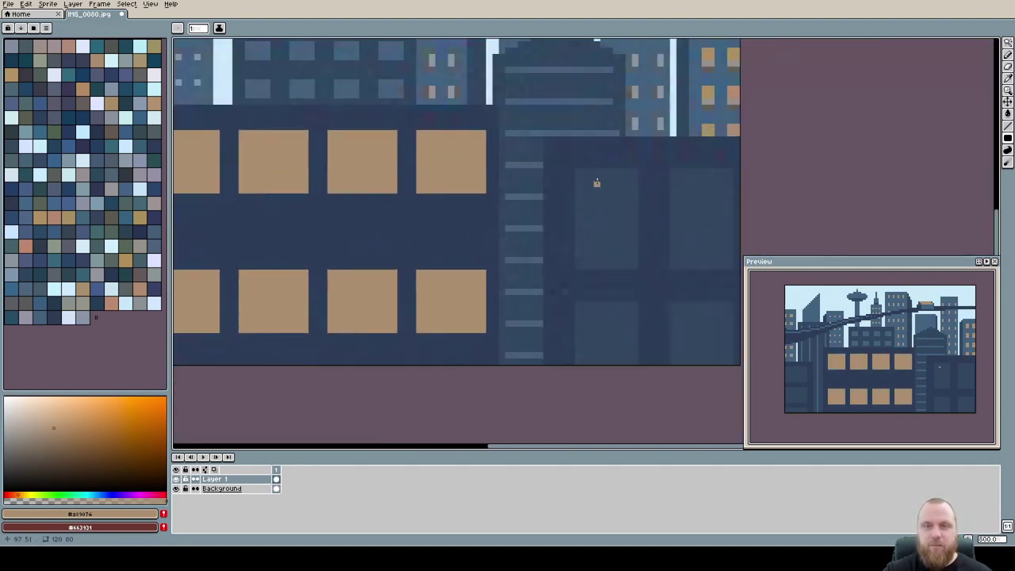
{"action": "left_click_drag", "start_coordinate": [575, 168], "coordinate": [639, 270]}
{"action": "left_click_drag", "start_coordinate": [670, 166], "coordinate": [734, 269]}
{"action": "left_click_drag", "start_coordinate": [575, 302], "coordinate": [639, 365]}
{"action": "left_click_drag", "start_coordinate": [676, 308], "coordinate": [715, 365]}
{"action": "scroll", "coordinate": [457, 206], "scroll_direction": "left", "scroll_amount": 10}
{"action": "left_click_drag", "start_coordinate": [267, 208], "coordinate": [350, 247]}
{"action": "left_click_drag", "start_coordinate": [268, 271], "coordinate": [357, 336]}
{"action": "scroll", "coordinate": [487, 292], "scroll_direction": "down", "scroll_amount": 2}
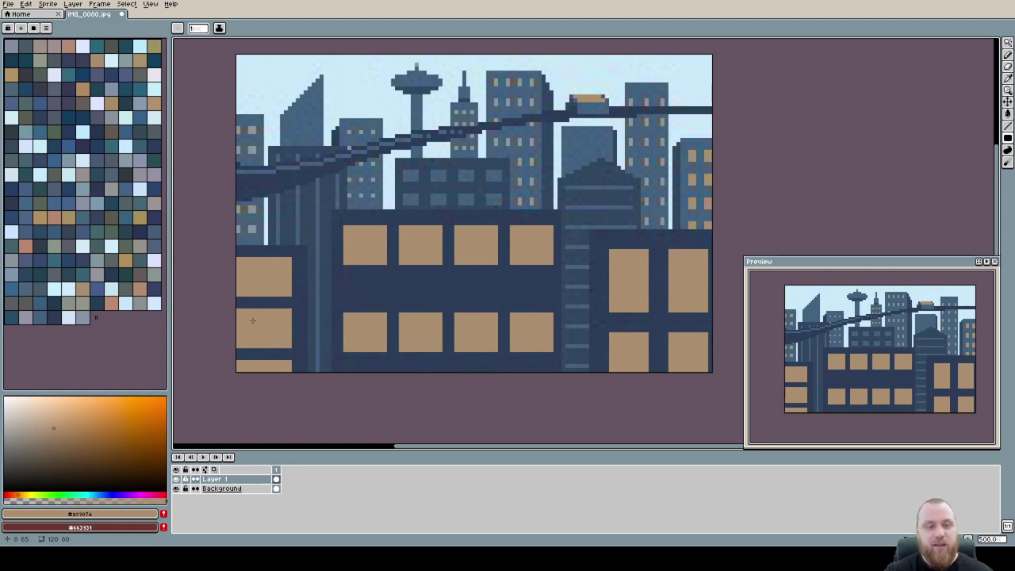
Switch to near-black and paint a dark stepped silhouette into the first tan window.
{"action": "mouse_move", "coordinate": [24, 460]}
{"action": "left_mouse_down"}
{"action": "mouse_move", "coordinate": [8, 474]}
{"action": "mouse_move", "coordinate": [120, 465]}
{"action": "mouse_move", "coordinate": [19, 473]}
{"action": "left_mouse_up"}
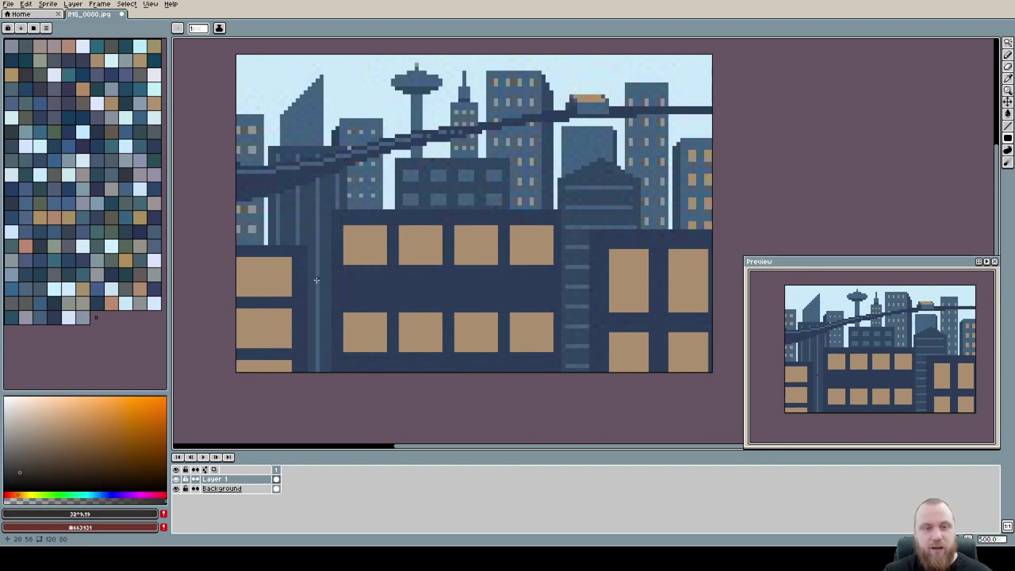
{"action": "scroll", "coordinate": [368, 212], "scroll_direction": "up", "scroll_amount": 7}
{"action": "scroll", "coordinate": [341, 193], "scroll_direction": "down", "scroll_amount": 3}
{"action": "scroll", "coordinate": [354, 199], "scroll_direction": "up", "scroll_amount": 1}
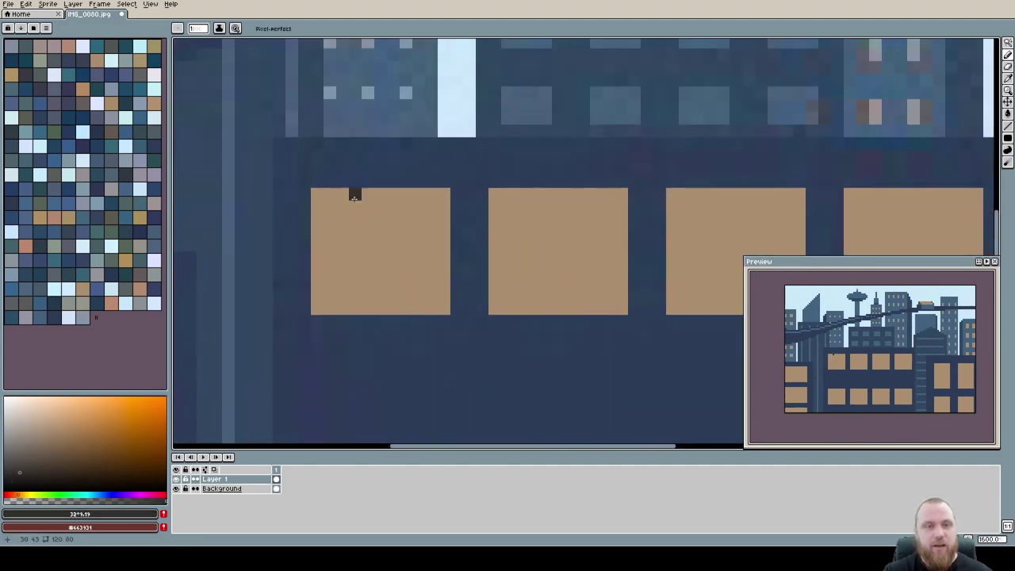
{"action": "mouse_move", "coordinate": [354, 197]}
{"action": "left_mouse_down"}
{"action": "mouse_move", "coordinate": [354, 249]}
{"action": "mouse_move", "coordinate": [343, 198]}
{"action": "mouse_move", "coordinate": [342, 259]}
{"action": "mouse_move", "coordinate": [322, 287]}
{"action": "mouse_move", "coordinate": [325, 198]}
{"action": "mouse_move", "coordinate": [316, 238]}
{"action": "left_mouse_up"}
{"action": "key", "text": "alt"}
{"action": "mouse_move", "coordinate": [406, 192]}
{"action": "left_mouse_down"}
{"action": "mouse_move", "coordinate": [392, 246]}
{"action": "mouse_move", "coordinate": [440, 297]}
{"action": "left_mouse_up"}
In the second window, paint a dark lower-left block and a tall vertical column.
{"action": "key", "text": "g"}
{"action": "left_click_drag", "start_coordinate": [311, 246], "coordinate": [453, 256]}
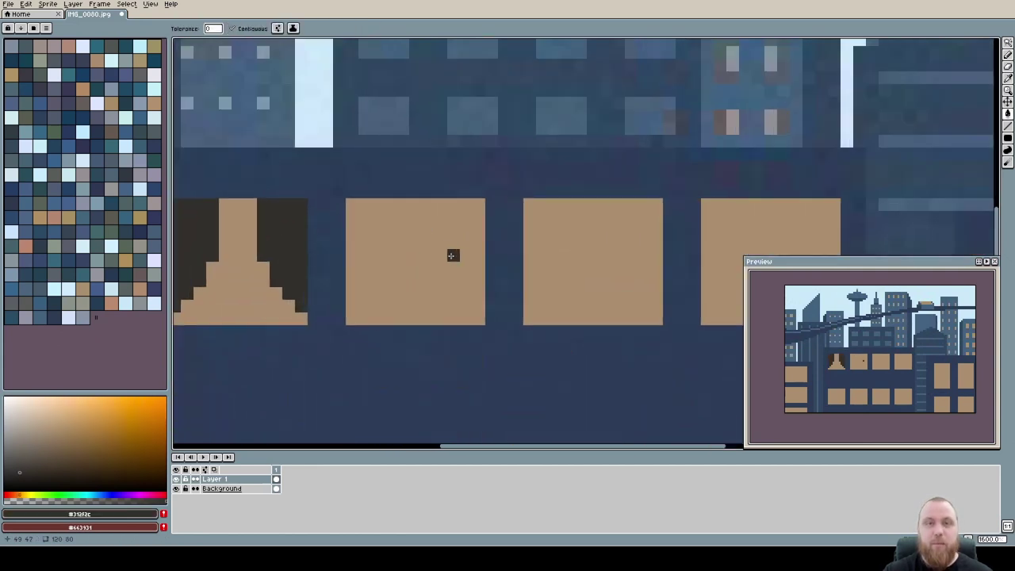
{"action": "left_click", "coordinate": [365, 292]}
{"action": "key", "text": "ctrl+z"}
{"action": "key", "text": "b"}
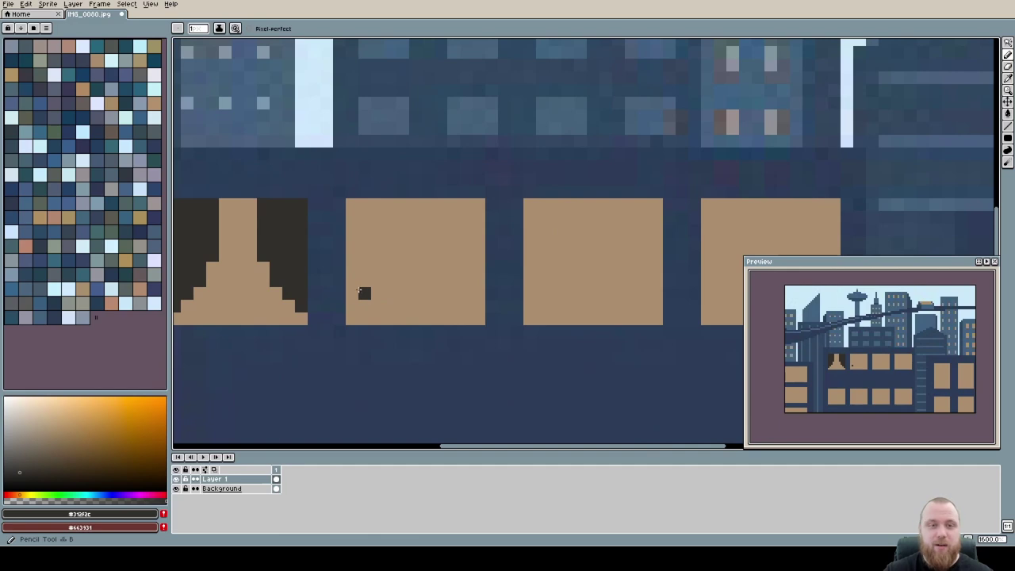
{"action": "mouse_move", "coordinate": [361, 292]}
{"action": "left_mouse_down"}
{"action": "mouse_move", "coordinate": [409, 311]}
{"action": "mouse_move", "coordinate": [373, 319]}
{"action": "left_mouse_up"}
{"action": "left_click_drag", "start_coordinate": [467, 302], "coordinate": [467, 321]}
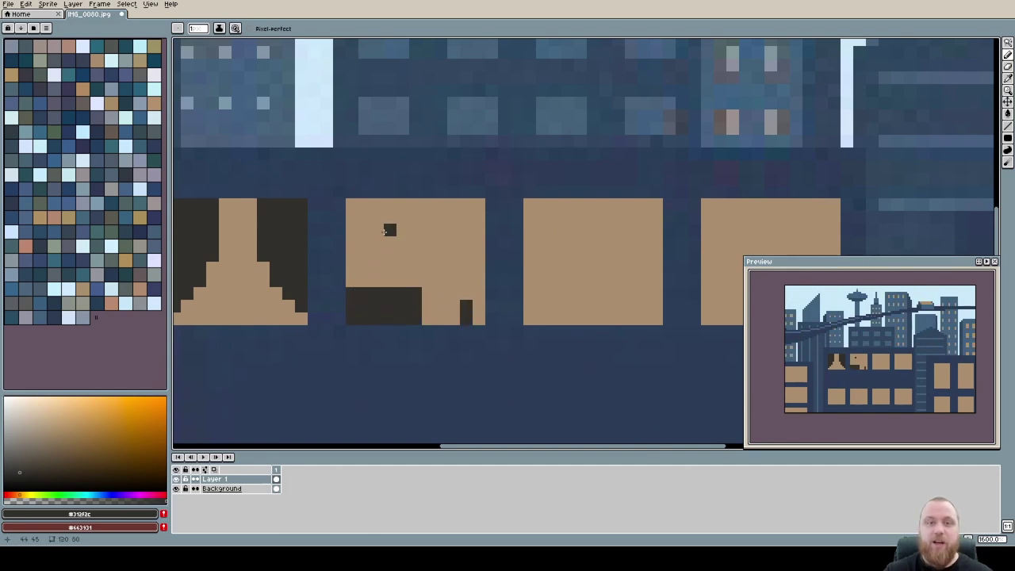
{"action": "left_click_drag", "start_coordinate": [378, 230], "coordinate": [377, 282]}
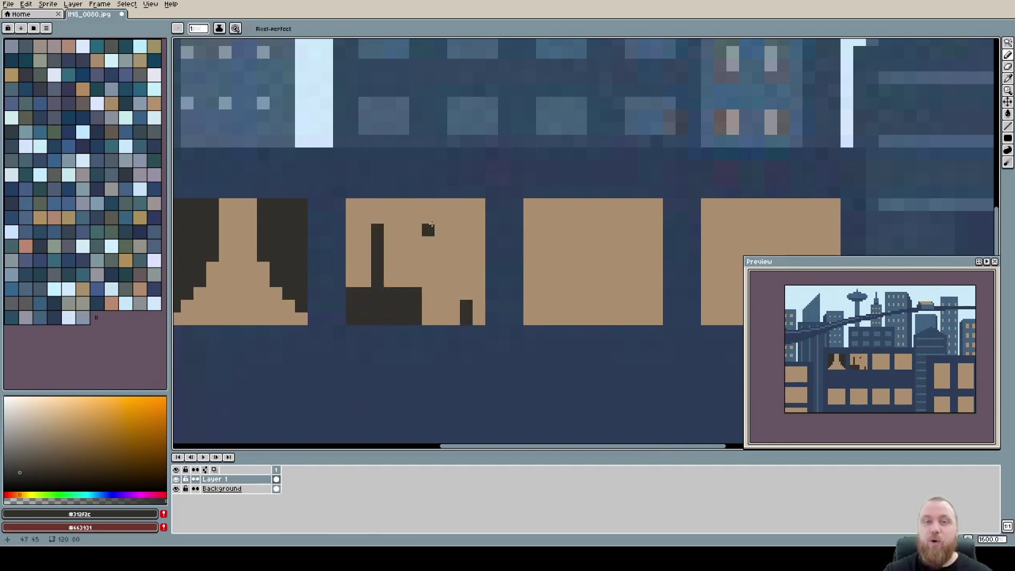
Enlarge the lone dark pixel in the second window into a 2x2 square.
{"action": "scroll", "coordinate": [428, 229], "scroll_direction": "down", "scroll_amount": 3}
{"action": "scroll", "coordinate": [420, 251], "scroll_direction": "up", "scroll_amount": 5}
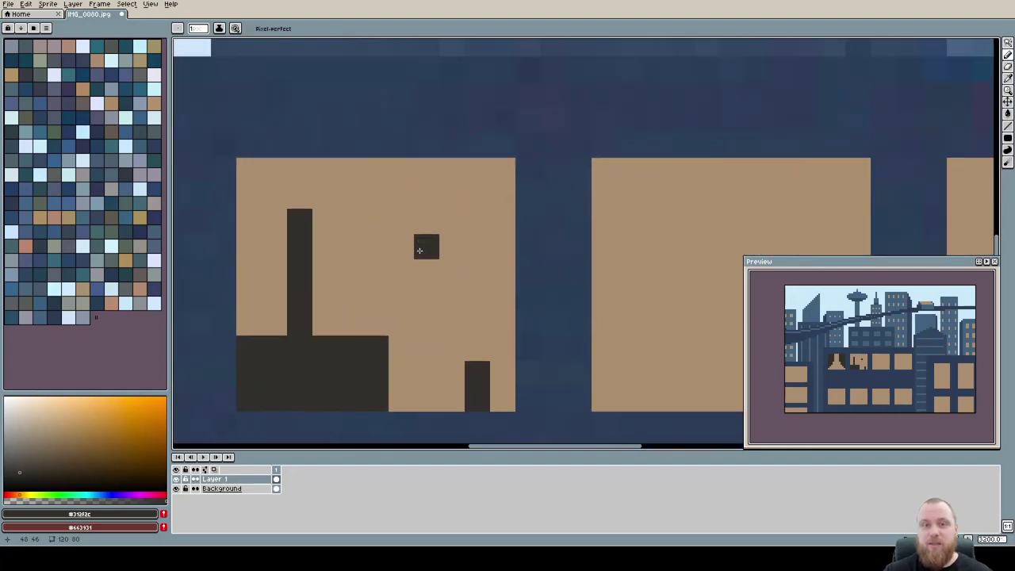
{"action": "scroll", "coordinate": [420, 250], "scroll_direction": "up", "scroll_amount": 2}
{"action": "mouse_move", "coordinate": [431, 209]}
{"action": "left_mouse_down"}
{"action": "mouse_move", "coordinate": [439, 262]}
{"action": "mouse_move", "coordinate": [468, 208]}
{"action": "left_mouse_up"}
{"action": "scroll", "coordinate": [441, 229], "scroll_direction": "down", "scroll_amount": 6}
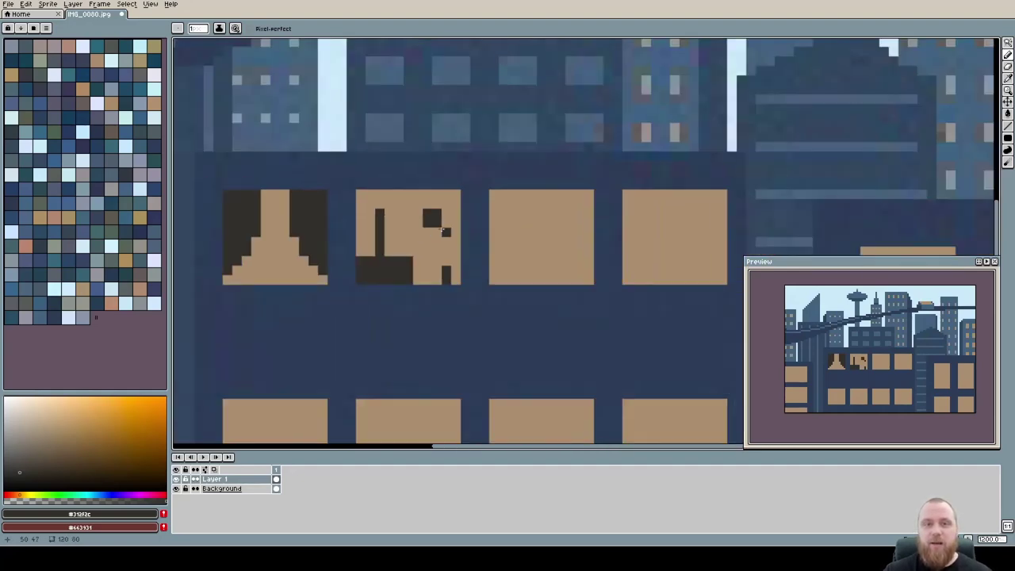
{"action": "scroll", "coordinate": [471, 217], "scroll_direction": "down", "scroll_amount": 3}
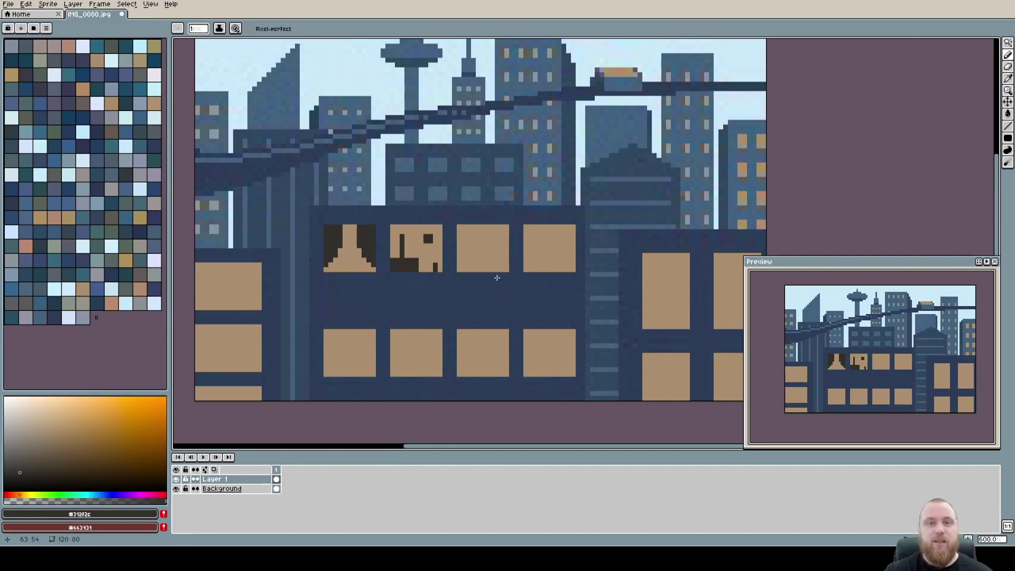
{"action": "scroll", "coordinate": [497, 277], "scroll_direction": "down", "scroll_amount": 1}
{"action": "scroll", "coordinate": [516, 269], "scroll_direction": "right", "scroll_amount": 1}
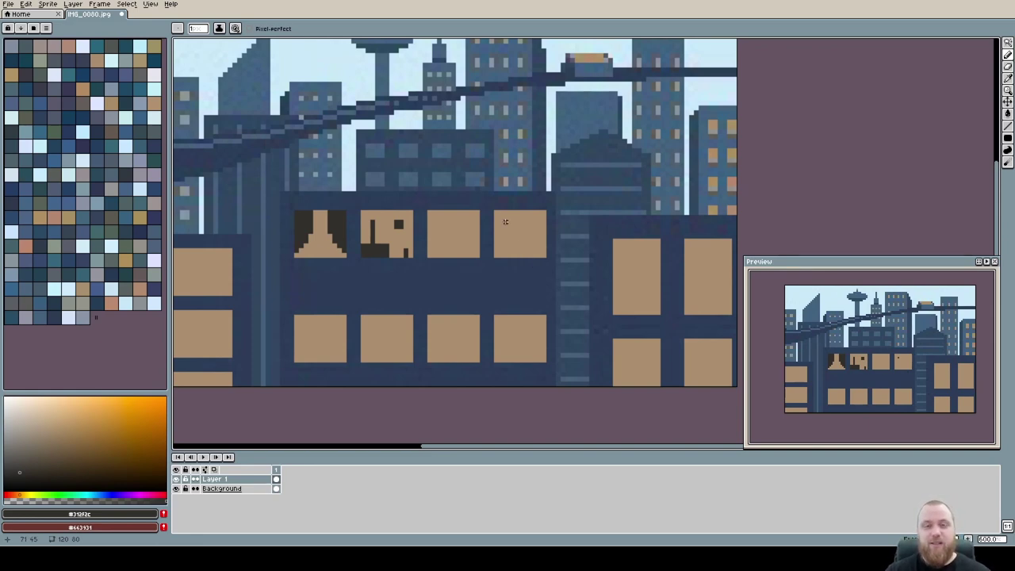
Set pure red and try red circles around the tall top-left and top-centre buildings, undoing both.
{"action": "scroll", "coordinate": [714, 198], "scroll_direction": "down", "scroll_amount": 1}
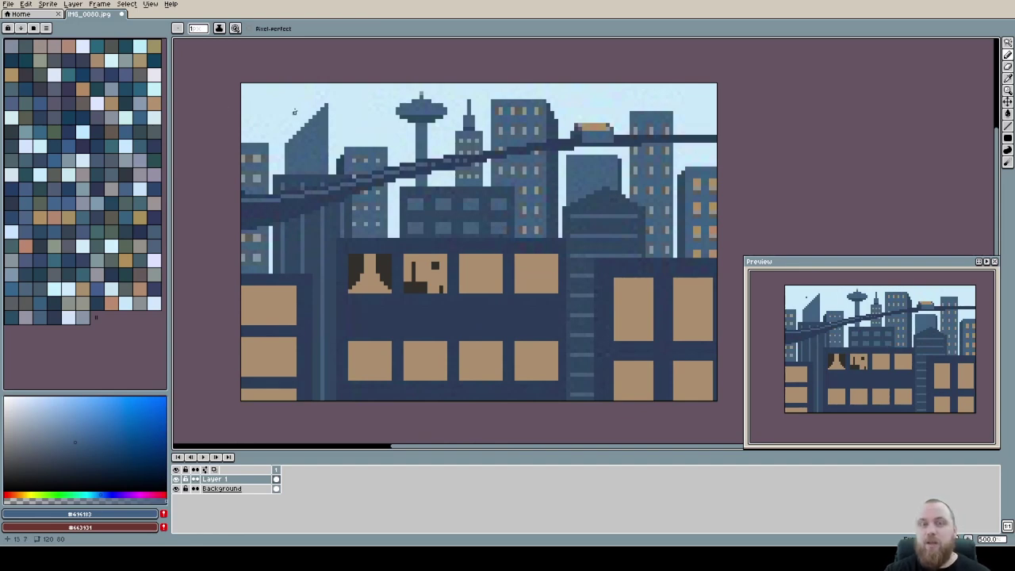
{"action": "scroll", "coordinate": [281, 103], "scroll_direction": "up", "scroll_amount": 1}
{"action": "left_click_drag", "start_coordinate": [103, 496], "coordinate": [166, 496]}
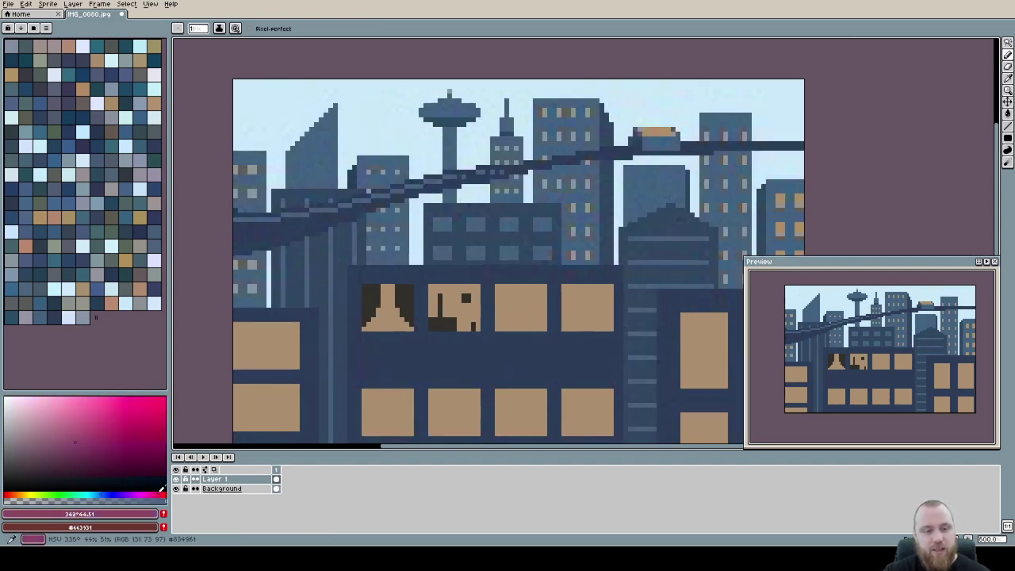
{"action": "left_click", "coordinate": [166, 398]}
{"action": "mouse_move", "coordinate": [353, 92]}
{"action": "left_mouse_down"}
{"action": "mouse_move", "coordinate": [296, 105]}
{"action": "mouse_move", "coordinate": [318, 182]}
{"action": "mouse_move", "coordinate": [353, 90]}
{"action": "left_mouse_up"}
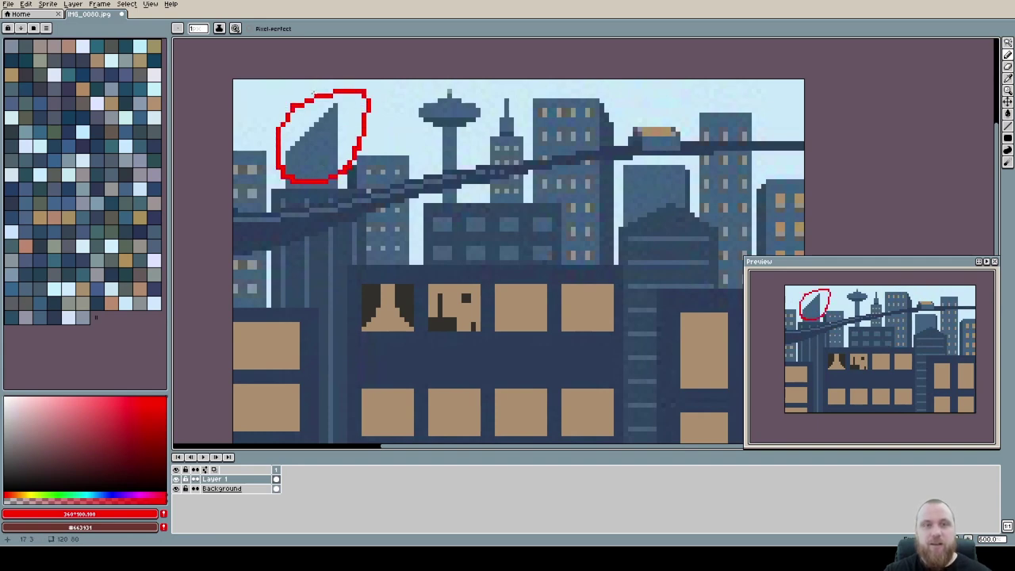
{"action": "key", "text": "ctrl+z"}
{"action": "scroll", "coordinate": [601, 168], "scroll_direction": "down", "scroll_amount": 1}
{"action": "left_click_drag", "start_coordinate": [602, 168], "coordinate": [564, 178]}
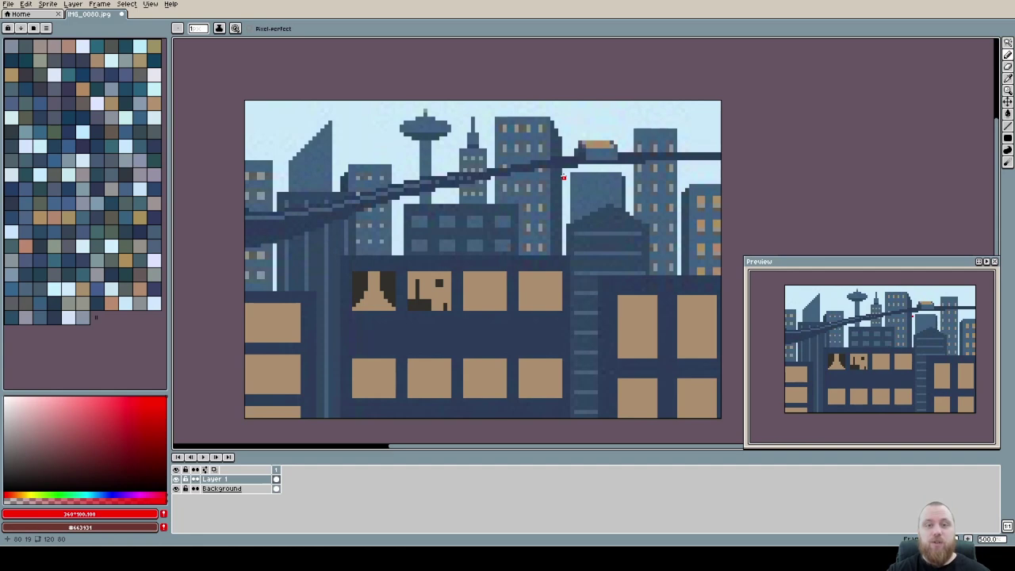
{"action": "mouse_move", "coordinate": [537, 124]}
{"action": "left_mouse_down"}
{"action": "mouse_move", "coordinate": [508, 168]}
{"action": "mouse_move", "coordinate": [546, 132]}
{"action": "mouse_move", "coordinate": [533, 140]}
{"action": "left_mouse_up"}
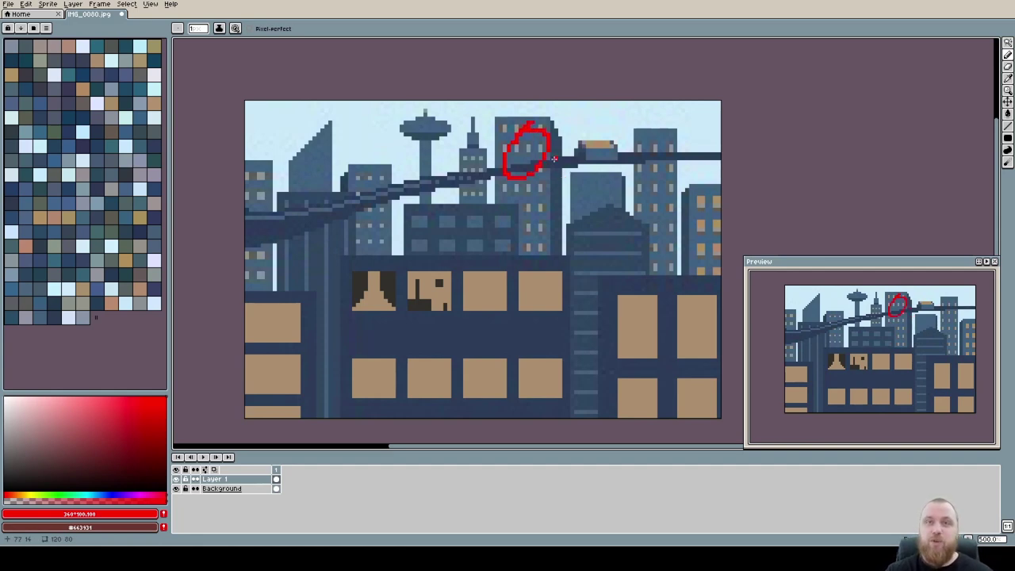
{"action": "key", "text": "ctrl+z"}
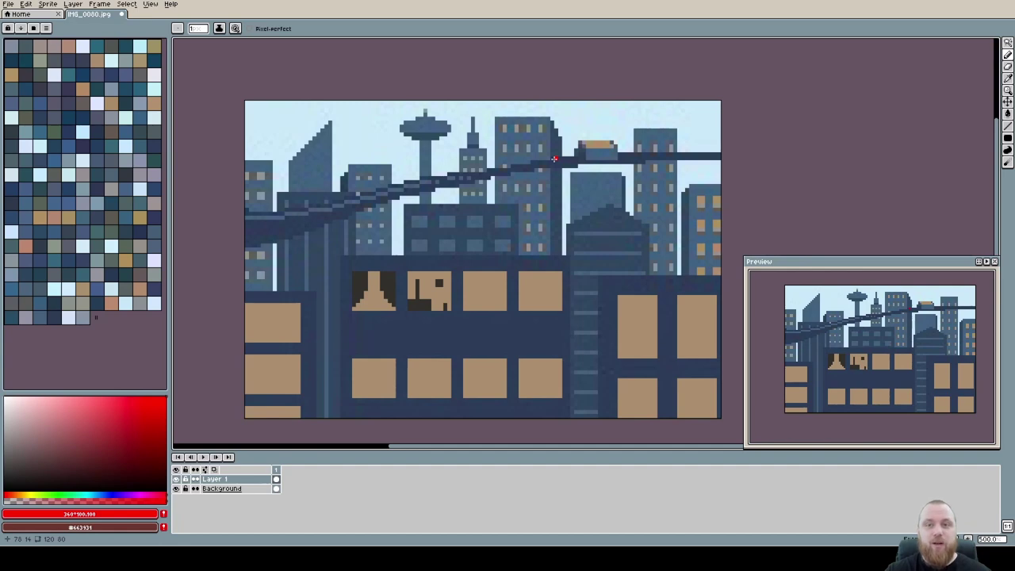
Circle the right building's dome and the mid-left building's windows in red.
{"action": "scroll", "coordinate": [603, 225], "scroll_direction": "up", "scroll_amount": 1}
{"action": "left_click_drag", "start_coordinate": [596, 223], "coordinate": [587, 229]}
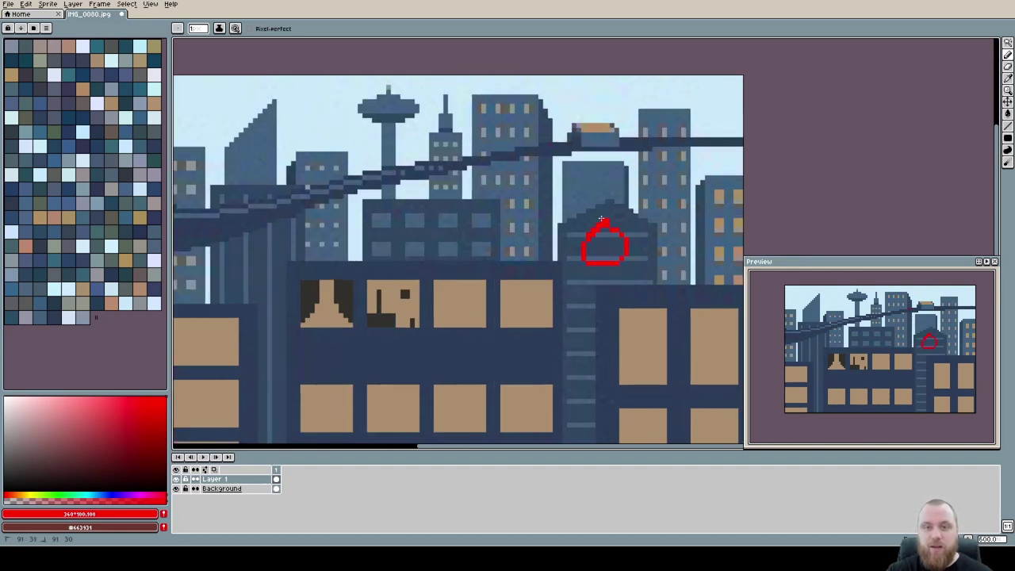
{"action": "mouse_move", "coordinate": [449, 229]}
{"action": "left_mouse_down"}
{"action": "mouse_move", "coordinate": [425, 232]}
{"action": "mouse_move", "coordinate": [444, 228]}
{"action": "left_mouse_up"}
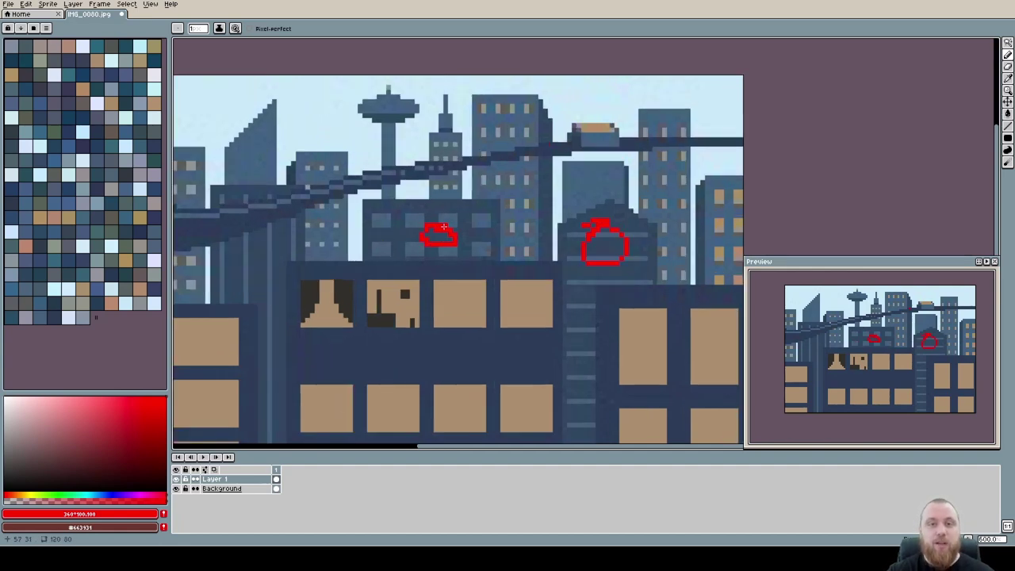
{"action": "scroll", "coordinate": [444, 228], "scroll_direction": "down", "scroll_amount": 1}
{"action": "left_click_drag", "start_coordinate": [463, 356], "coordinate": [471, 333]}
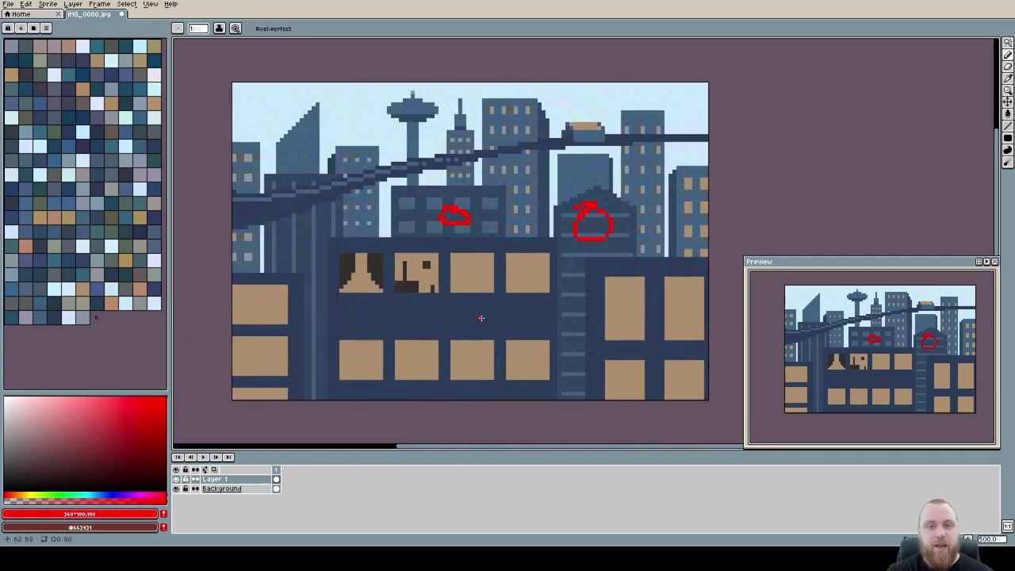
Undo the red circles and draw a straight dark blue-grey line across the front building.
{"action": "key", "text": "ctrl+z"}
{"action": "key", "text": "ctrl+z"}
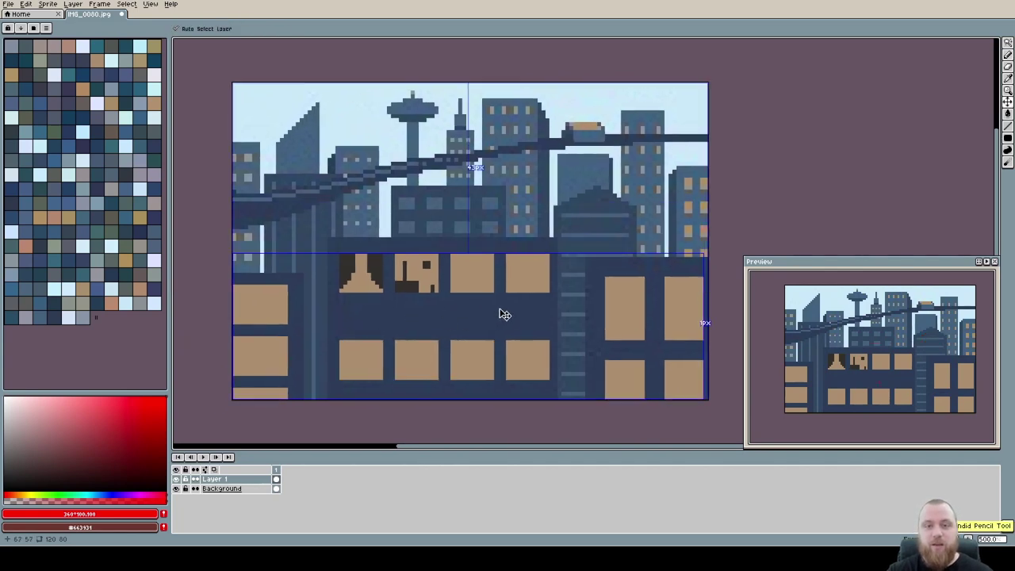
{"action": "scroll", "coordinate": [420, 317], "scroll_direction": "up", "scroll_amount": 1}
{"action": "scroll", "coordinate": [430, 317], "scroll_direction": "up", "scroll_amount": 1}
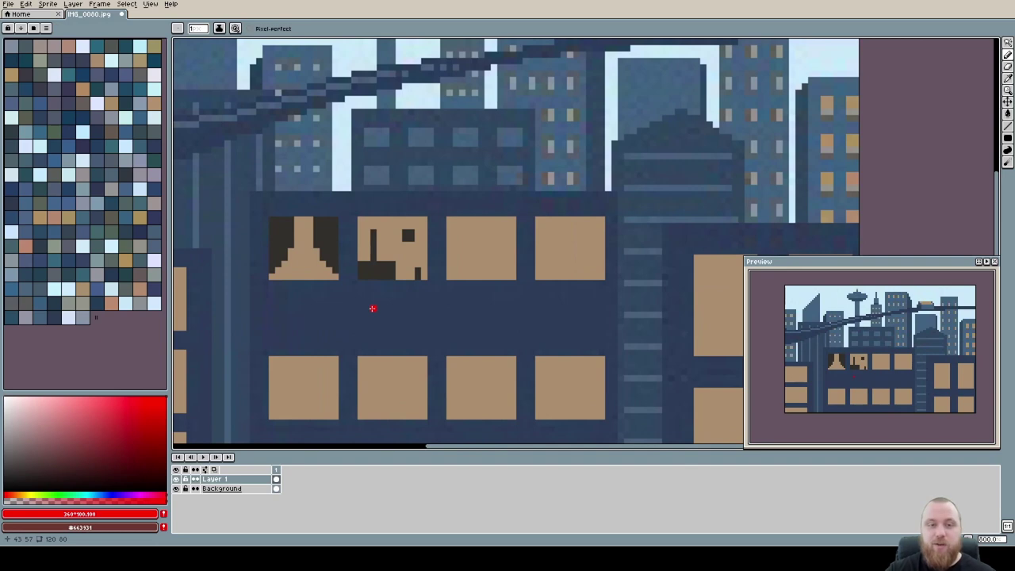
{"action": "key", "text": "alt"}
{"action": "left_click", "coordinate": [284, 328], "text": "alt"}
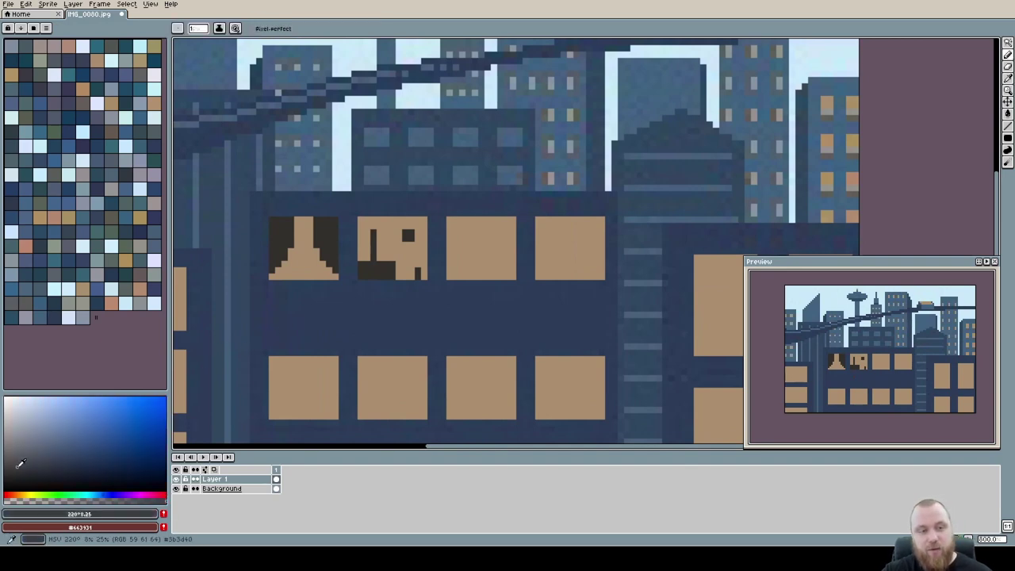
{"action": "mouse_move", "coordinate": [265, 326]}
{"action": "left_mouse_down"}
{"action": "mouse_move", "coordinate": [606, 319]}
{"action": "mouse_move", "coordinate": [584, 333]}
{"action": "mouse_move", "coordinate": [612, 326]}
{"action": "left_mouse_up"}
{"action": "scroll", "coordinate": [468, 293], "scroll_direction": "down", "scroll_amount": 2}
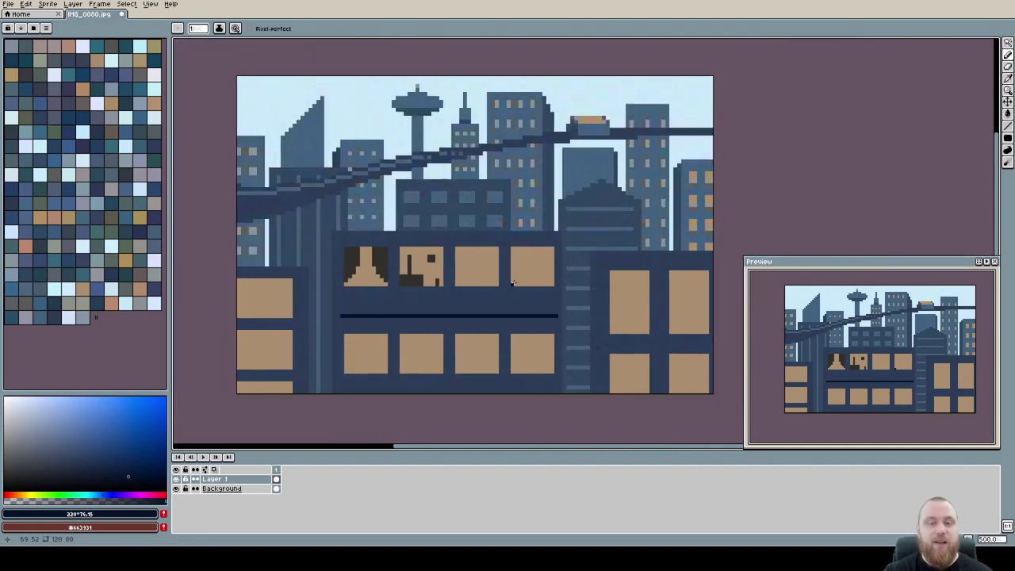